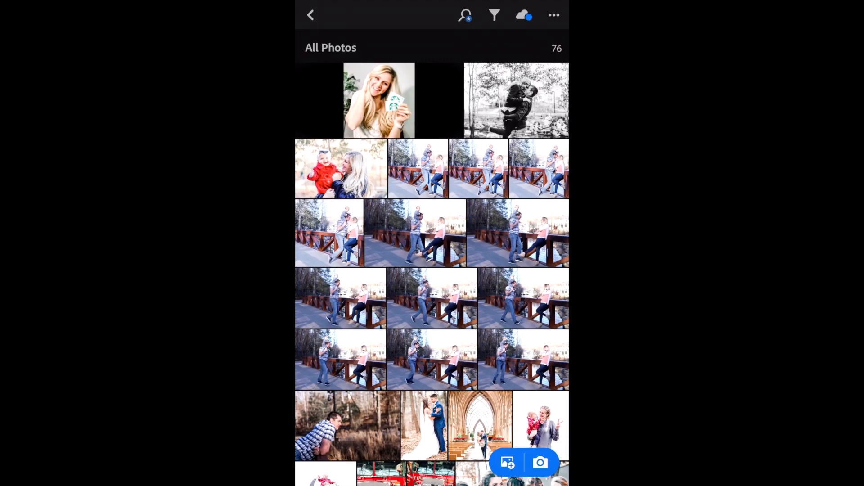
Step: Apply all edits from the previous photo to one of the unedited family photos on the bridge
{"action": "left_click", "coordinate": [416, 234]}
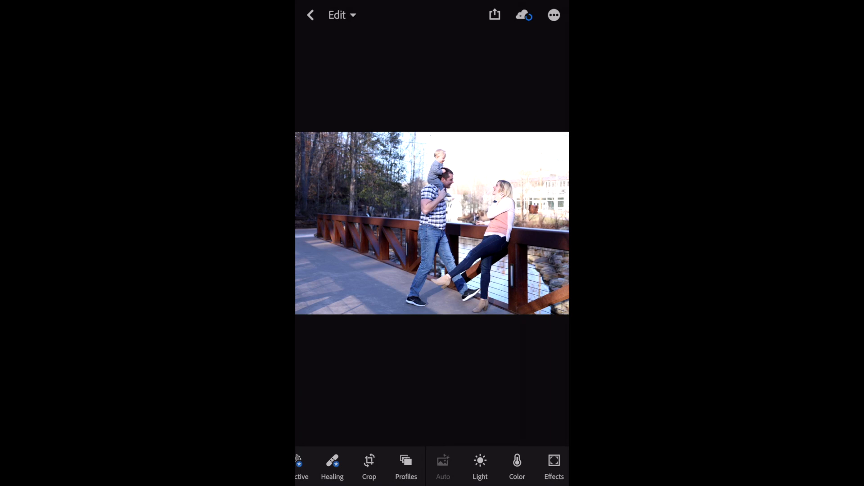
{"action": "scroll", "coordinate": [432, 466], "scroll_direction": "right", "scroll_amount": 5}
{"action": "scroll", "coordinate": [432, 465], "scroll_direction": "right", "scroll_amount": 5}
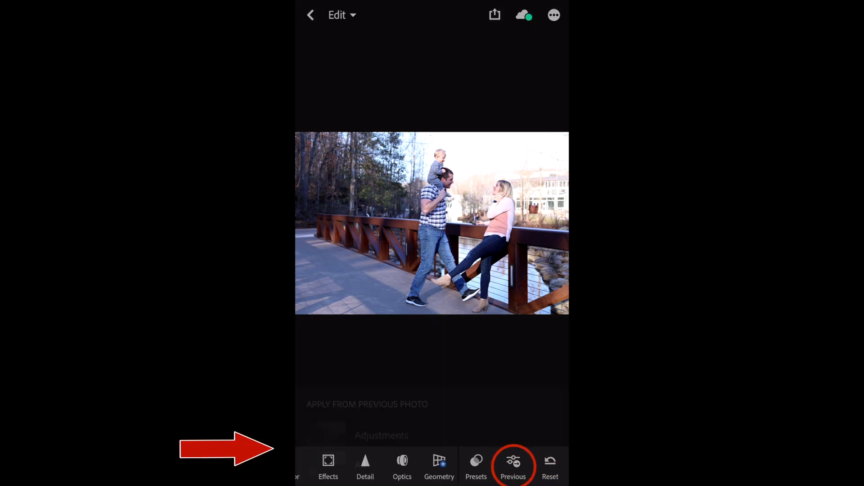
{"action": "left_click", "coordinate": [513, 467]}
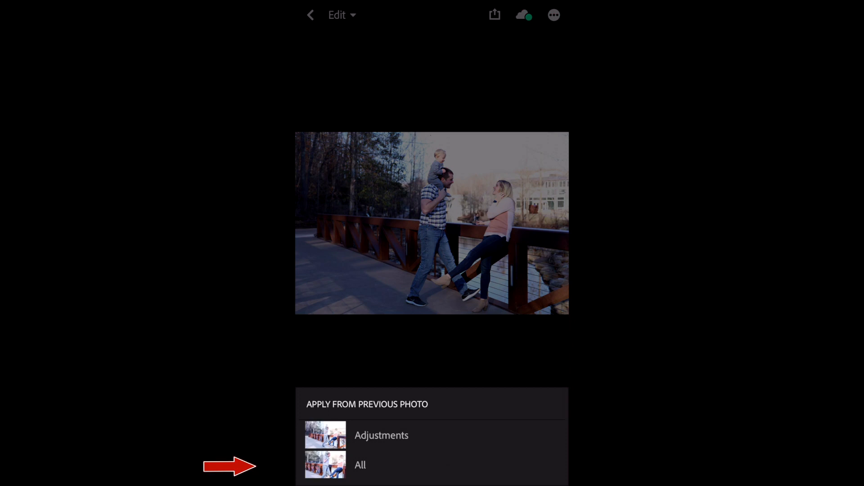
{"action": "left_click", "coordinate": [360, 465]}
Step: Export the edited bridge photo
{"action": "left_click", "coordinate": [494, 15]}
{"action": "left_click", "coordinate": [377, 334]}
{"action": "left_click", "coordinate": [432, 272]}
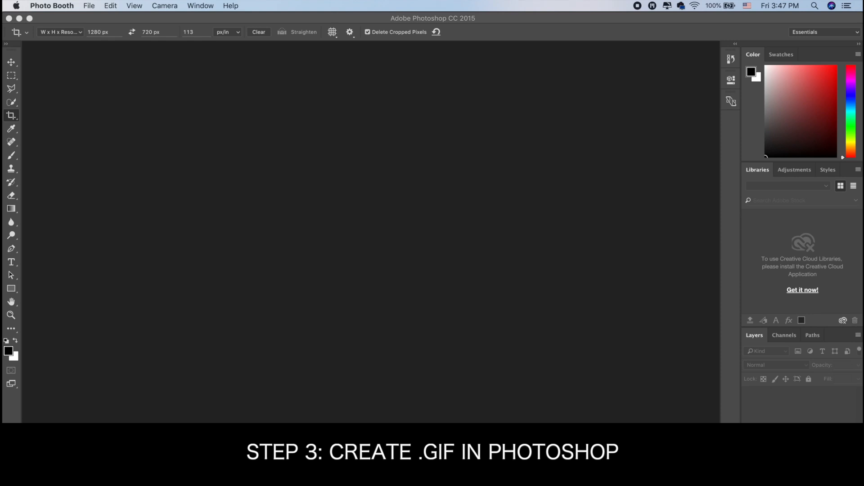
Step: Switch to Photoshop and start Load Files into Stack, opening the Downloads folder as the source
{"action": "left_click", "coordinate": [92, 5]}
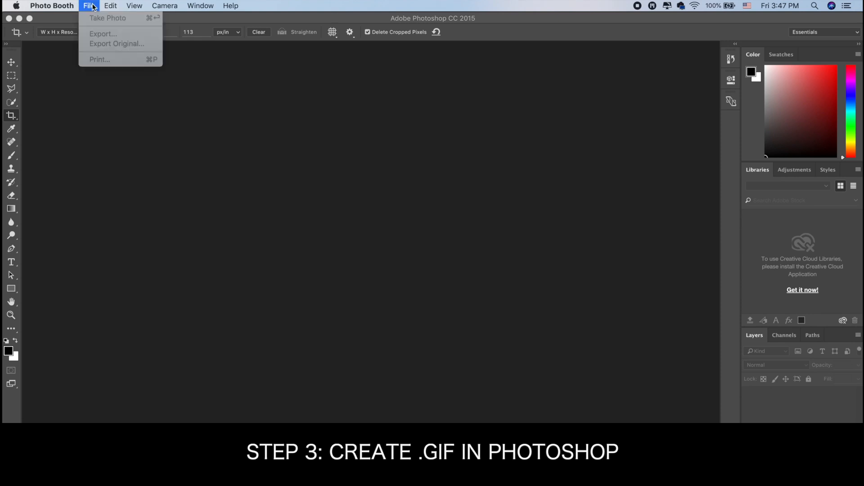
{"action": "left_click", "coordinate": [114, 128]}
{"action": "left_click", "coordinate": [98, 5]}
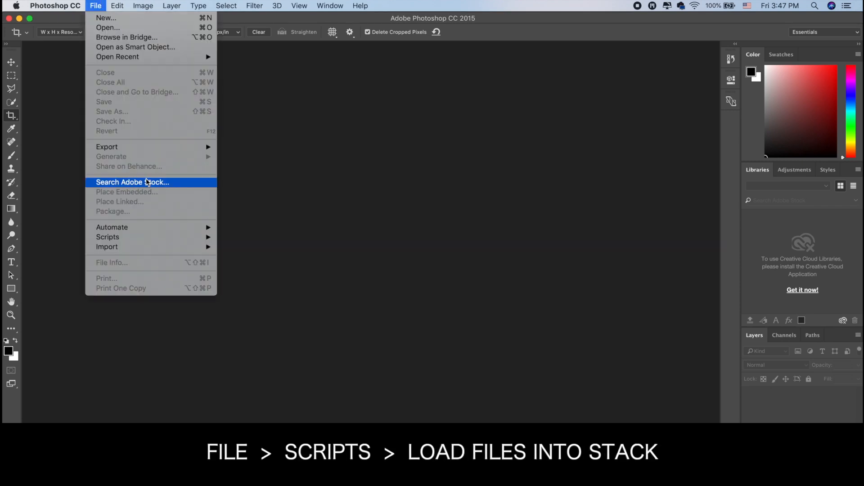
{"action": "mouse_move", "coordinate": [107, 239]}
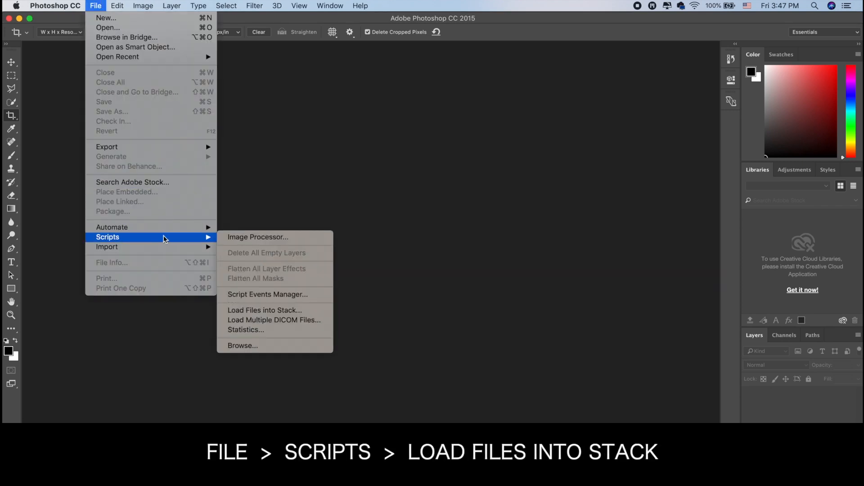
{"action": "left_click", "coordinate": [273, 311]}
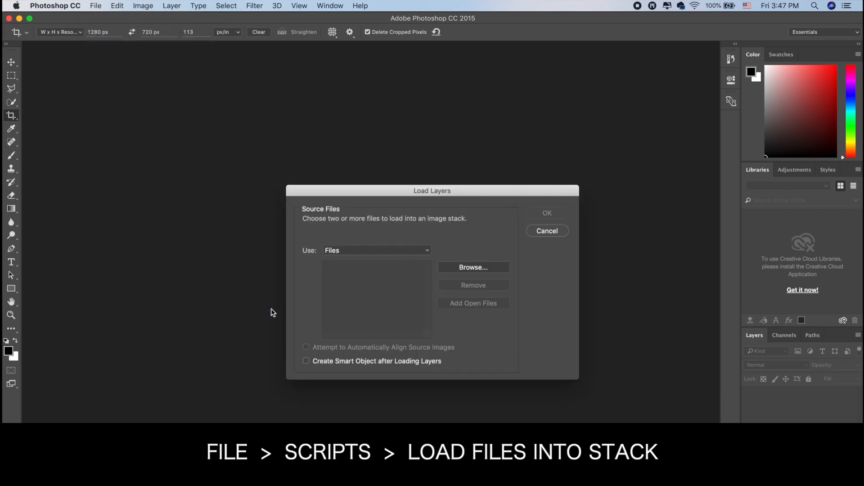
{"action": "left_click", "coordinate": [464, 267]}
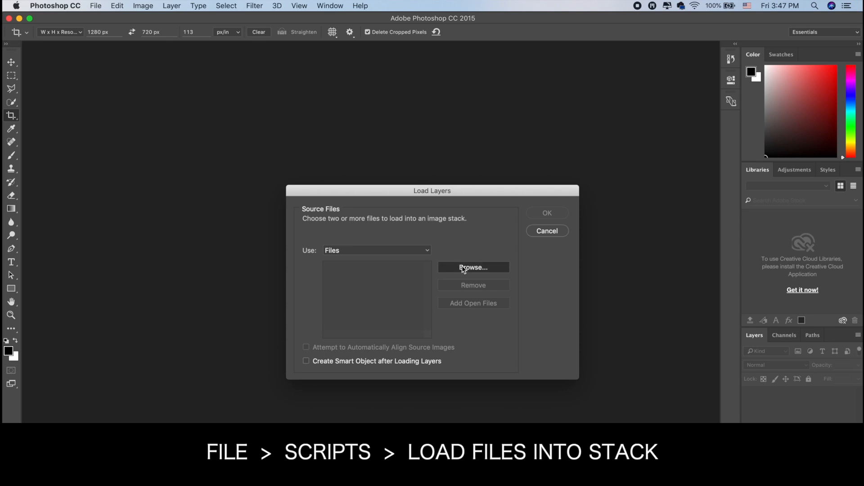
{"action": "left_click", "coordinate": [360, 256]}
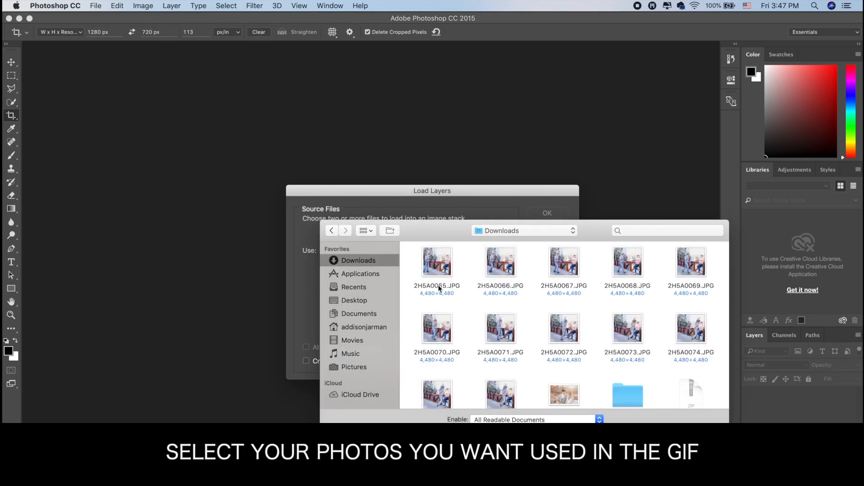
Step: Load the photos 2H5A0065.JPG through 2H5A0076.JPG as layers of one document
{"action": "left_click_drag", "start_coordinate": [439, 285], "coordinate": [480, 388]}
{"action": "left_click", "coordinate": [501, 387], "text": "super"}
{"action": "left_click", "coordinate": [501, 388], "text": "super"}
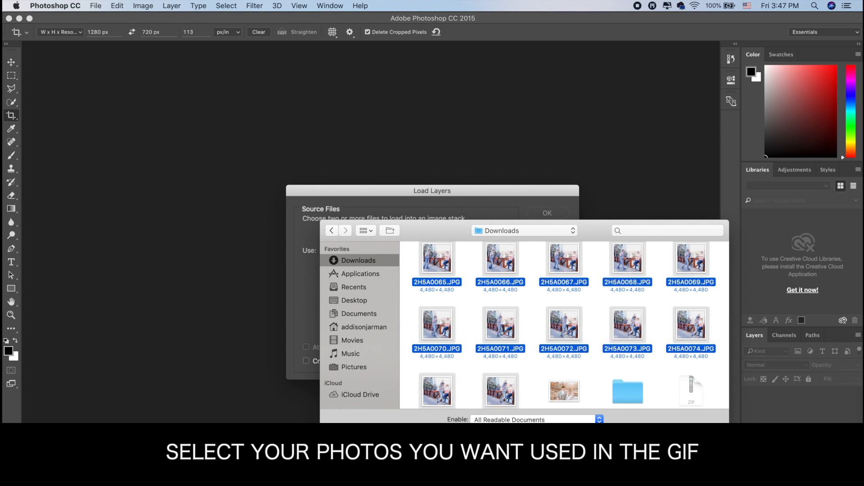
{"action": "left_click", "coordinate": [707, 471]}
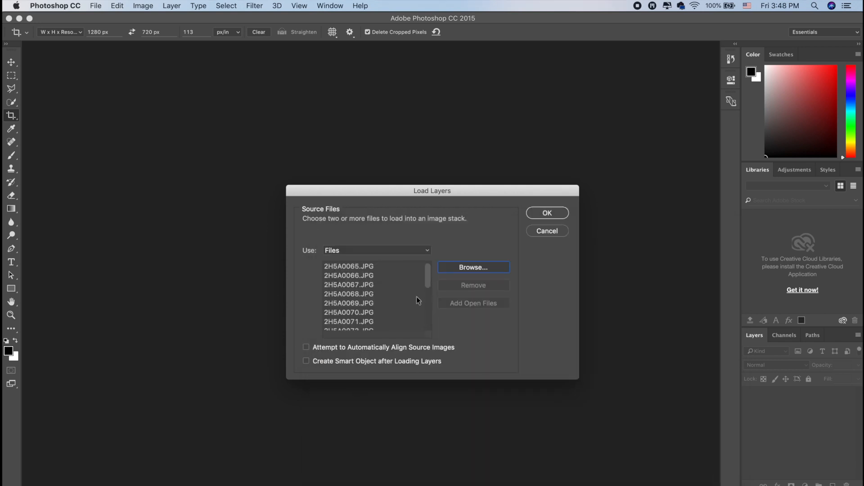
{"action": "left_click", "coordinate": [551, 215]}
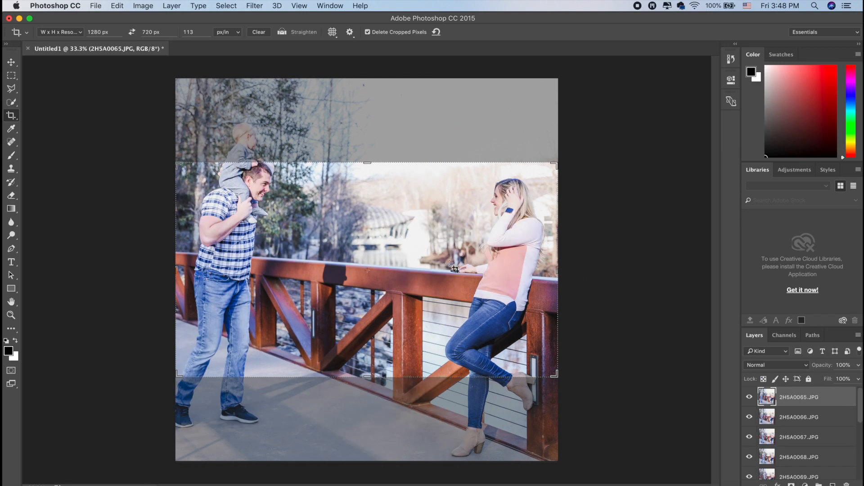
{"action": "scroll", "coordinate": [827, 402], "scroll_direction": "down", "scroll_amount": 3}
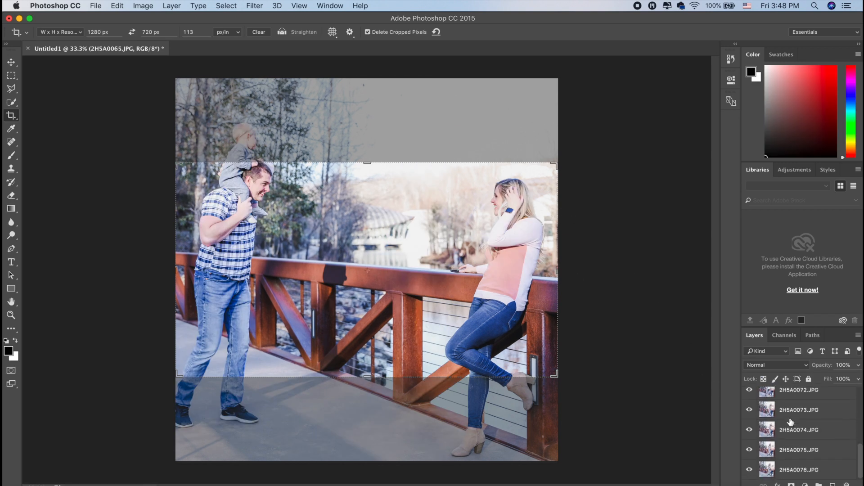
{"action": "scroll", "coordinate": [827, 402], "scroll_direction": "up", "scroll_amount": 3}
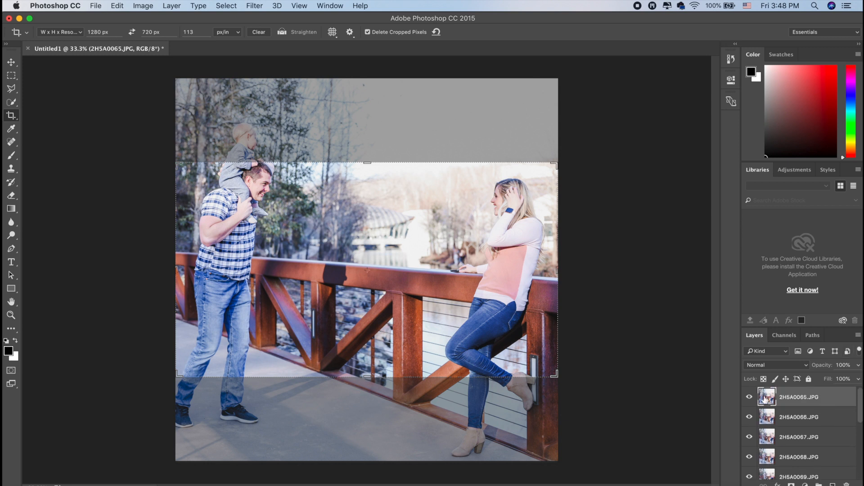
{"action": "left_click", "coordinate": [620, 278]}
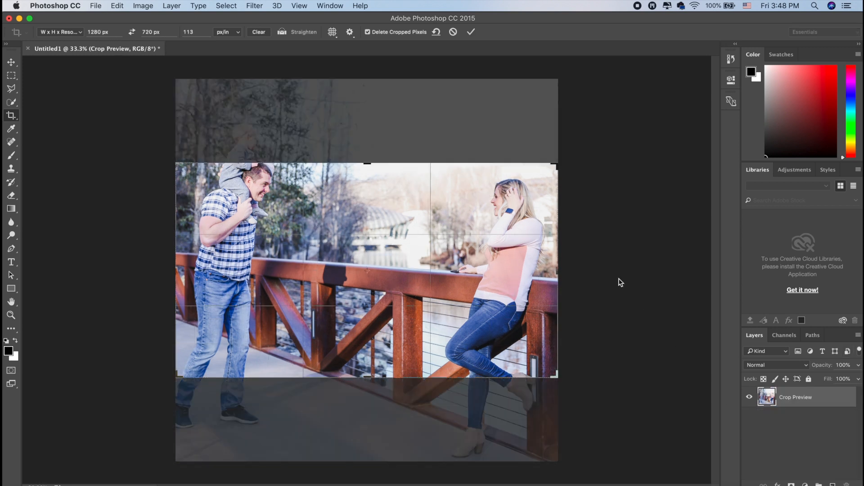
{"action": "left_click", "coordinate": [13, 118]}
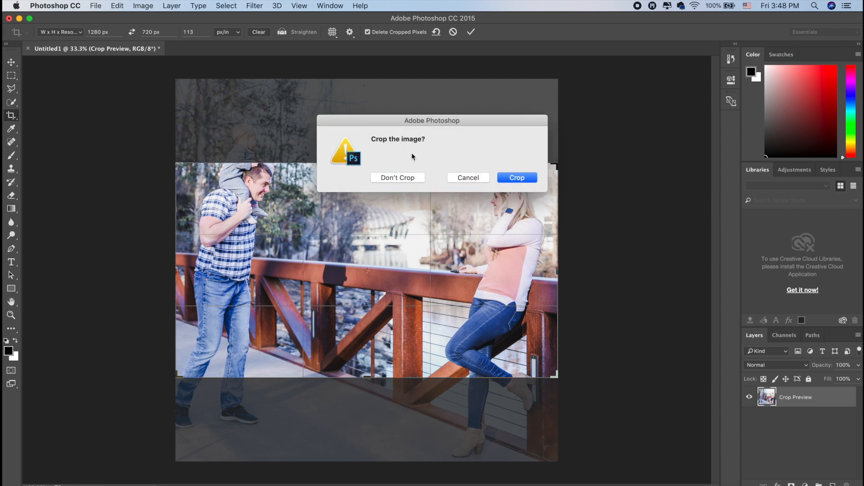
{"action": "left_click", "coordinate": [477, 178]}
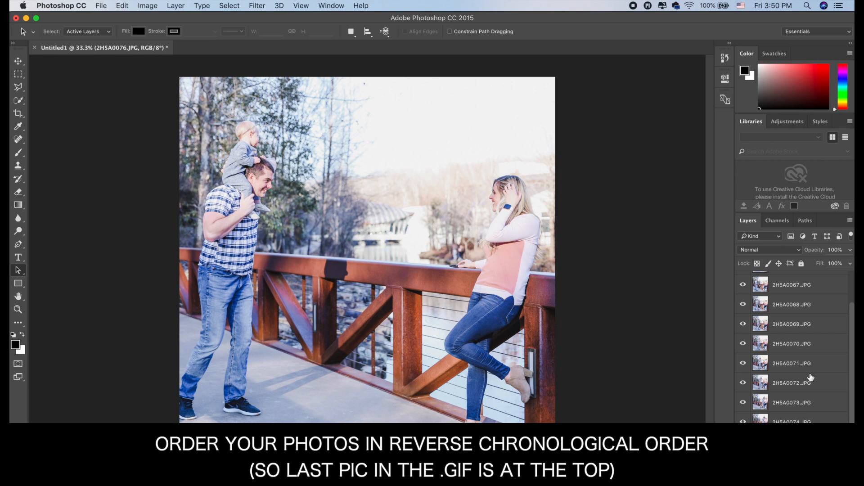
Step: Move layer 2H5A0076.JPG to the top of the layer stack and place 2H5A0075.JPG directly beneath it
{"action": "scroll", "coordinate": [810, 378], "scroll_direction": "up", "scroll_amount": 2}
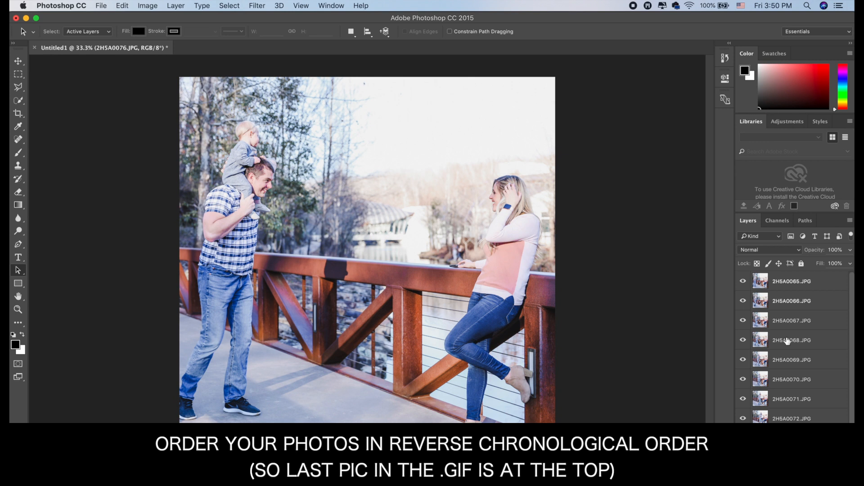
{"action": "scroll", "coordinate": [788, 341], "scroll_direction": "down", "scroll_amount": 2}
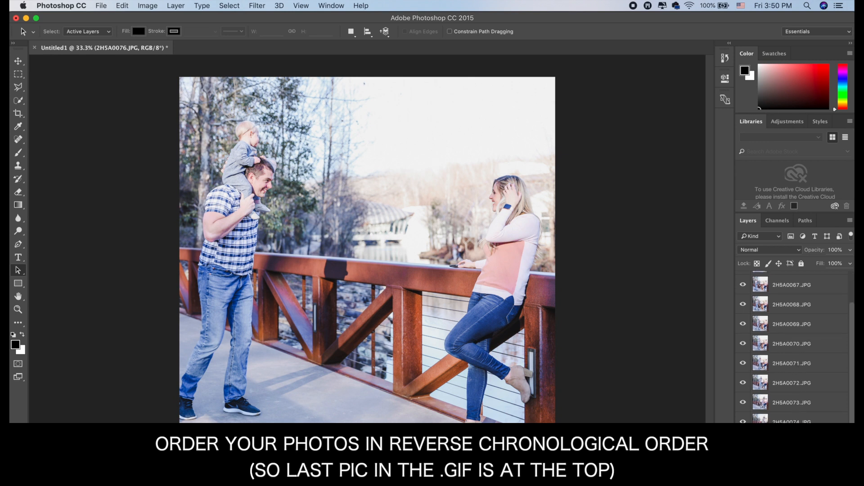
{"action": "scroll", "coordinate": [790, 274], "scroll_direction": "up", "scroll_amount": 2}
{"action": "left_click_drag", "start_coordinate": [789, 271], "coordinate": [789, 281]}
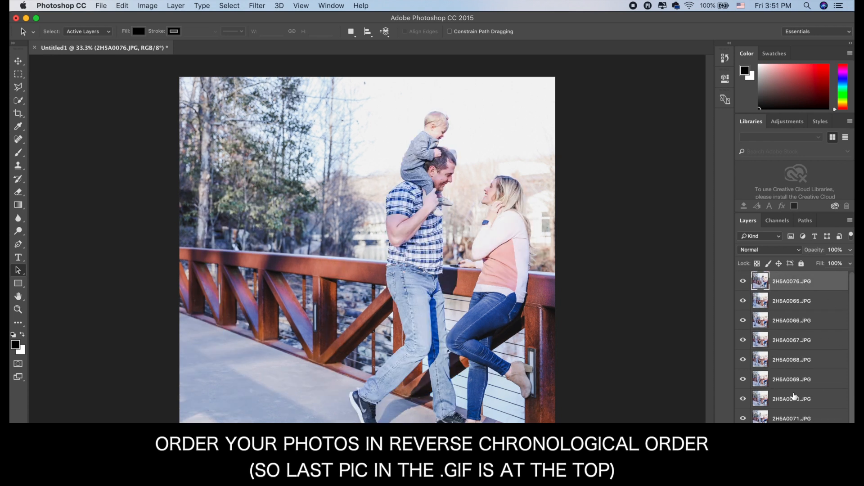
{"action": "scroll", "coordinate": [795, 397], "scroll_direction": "down", "scroll_amount": 2}
{"action": "left_click_drag", "start_coordinate": [798, 456], "coordinate": [806, 276]}
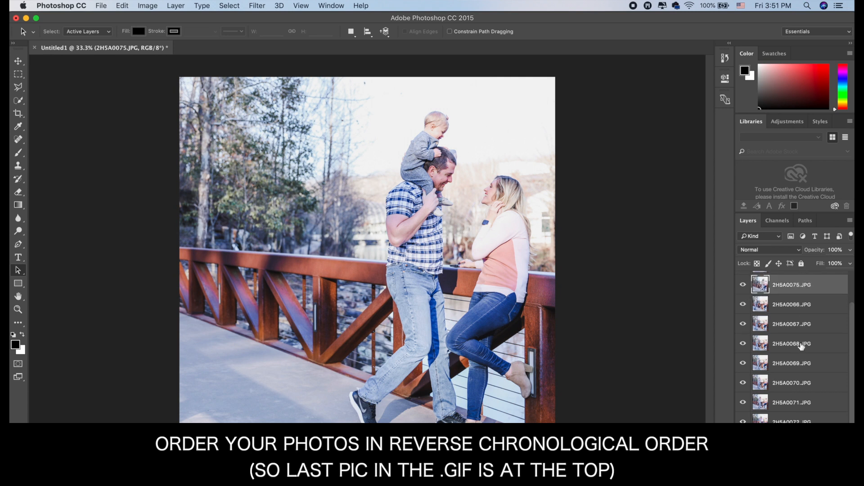
{"action": "scroll", "coordinate": [802, 346], "scroll_direction": "up", "scroll_amount": 3}
{"action": "left_click_drag", "start_coordinate": [800, 317], "coordinate": [795, 291]}
Step: Arrange the remaining layers below 2H5A0075.JPG in descending order, from 2H5A0074.JPG down to 2H5A0065.JPG
{"action": "scroll", "coordinate": [796, 297], "scroll_direction": "down", "scroll_amount": 3}
{"action": "left_click_drag", "start_coordinate": [799, 457], "coordinate": [805, 335]}
{"action": "scroll", "coordinate": [801, 315], "scroll_direction": "up", "scroll_amount": 3}
{"action": "scroll", "coordinate": [798, 336], "scroll_direction": "down", "scroll_amount": 3}
{"action": "left_click_drag", "start_coordinate": [796, 460], "coordinate": [803, 397]}
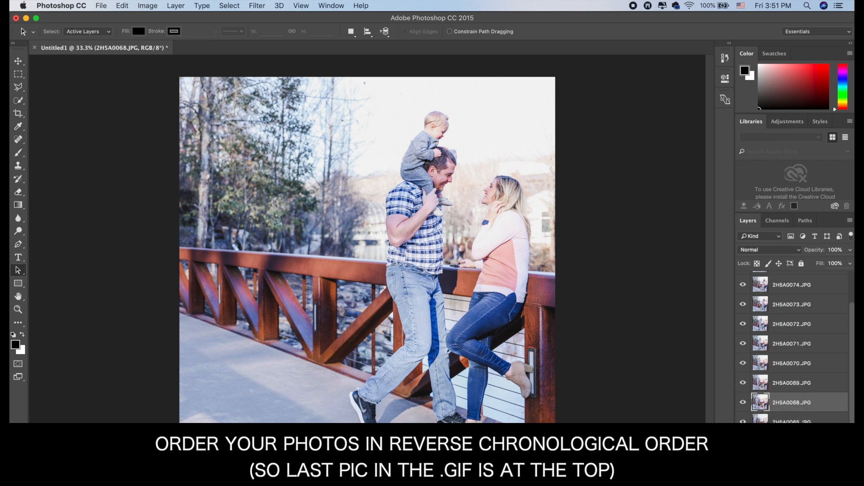
{"action": "left_click_drag", "start_coordinate": [797, 460], "coordinate": [798, 417]}
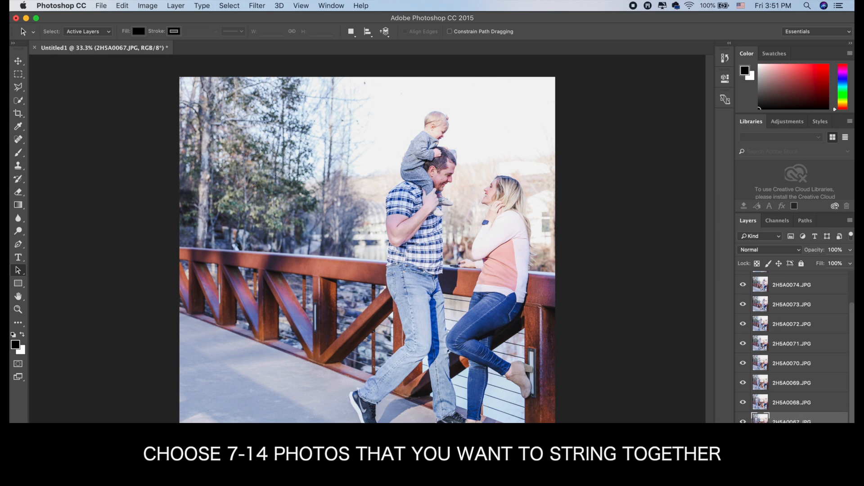
{"action": "key", "text": "alt+bracketleft"}
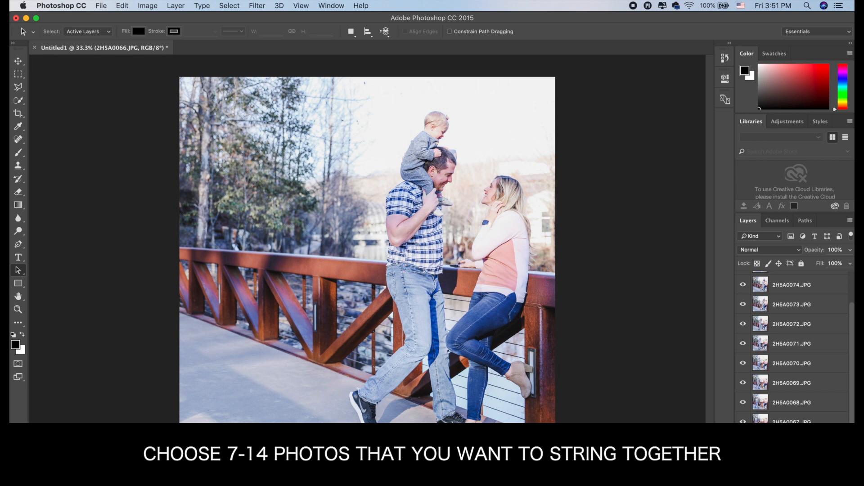
{"action": "left_click", "coordinate": [792, 461]}
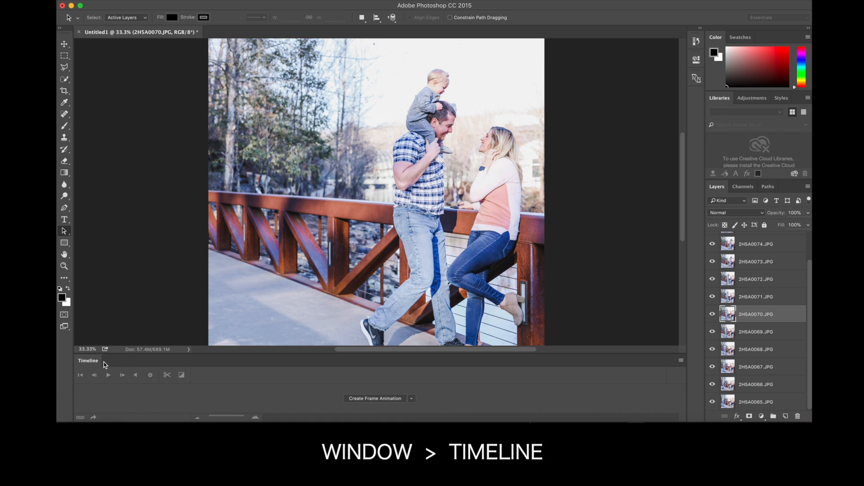
Step: Locate the Timeline window command with a help search for "tim"
{"action": "left_click", "coordinate": [370, 0]}
{"action": "left_click", "coordinate": [464, 4]}
{"action": "left_click", "coordinate": [369, 0]}
{"action": "mouse_move", "coordinate": [419, 23]}
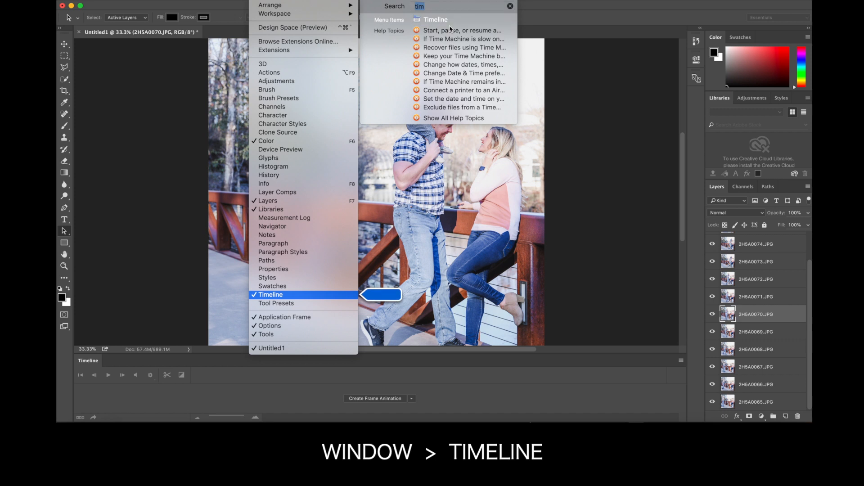
{"action": "left_click", "coordinate": [596, 209]}
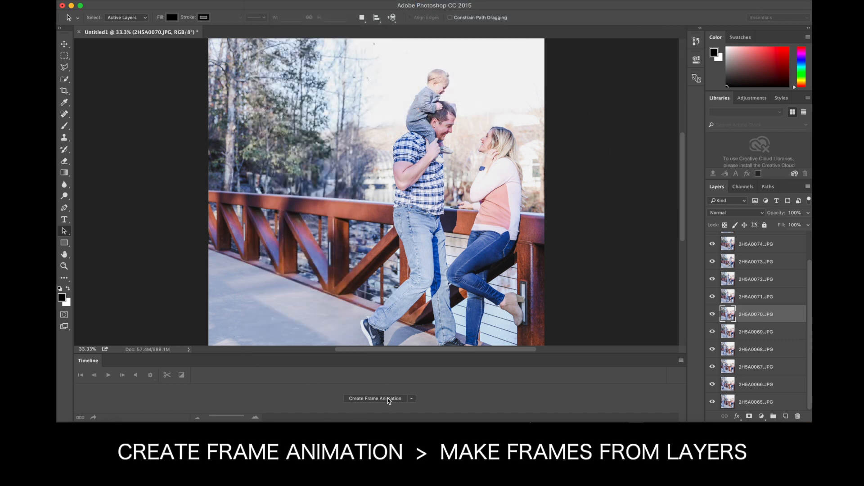
Step: Create a frame animation in the timeline and make frames from all the layers
{"action": "left_click", "coordinate": [413, 400]}
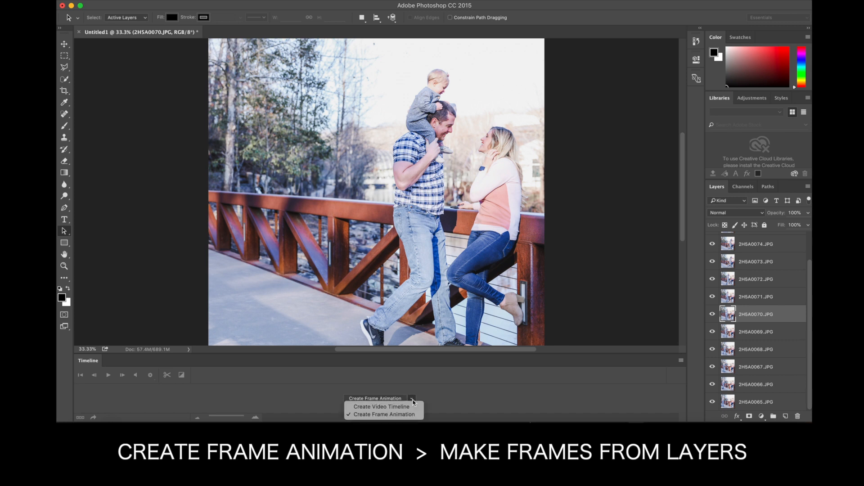
{"action": "left_click", "coordinate": [390, 414]}
{"action": "left_click", "coordinate": [377, 399]}
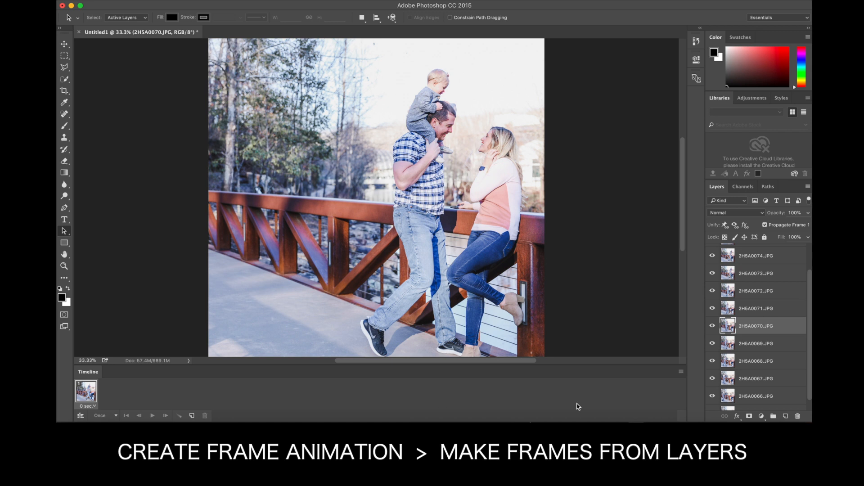
{"action": "left_click", "coordinate": [682, 373]}
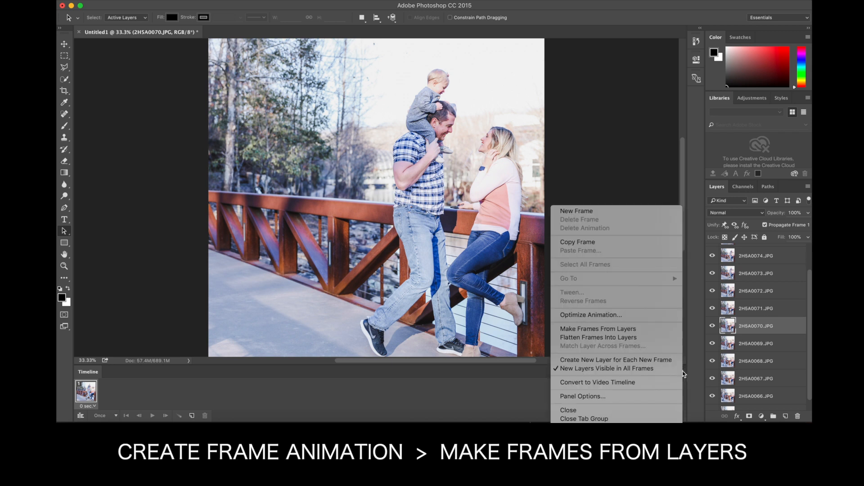
{"action": "left_click", "coordinate": [656, 333]}
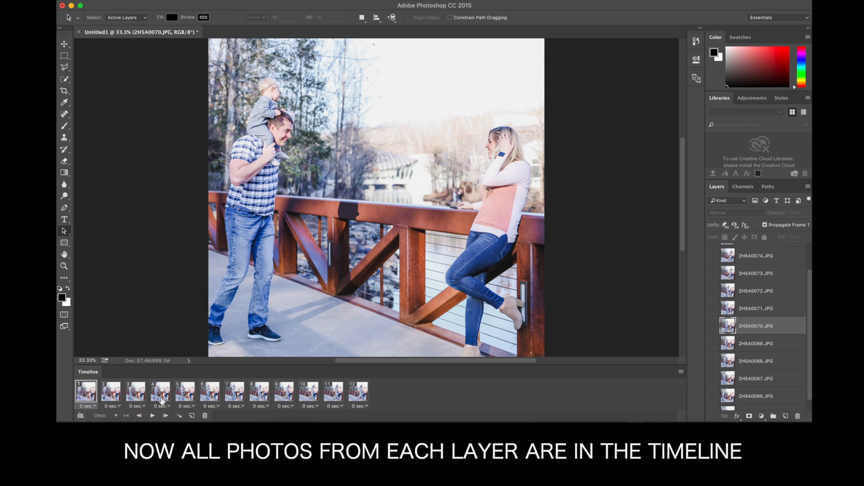
Step: Review animation frames 2 through 7 one by one and return to frame 1
{"action": "left_click", "coordinate": [106, 395]}
{"action": "left_click", "coordinate": [130, 396]}
{"action": "left_click", "coordinate": [155, 397]}
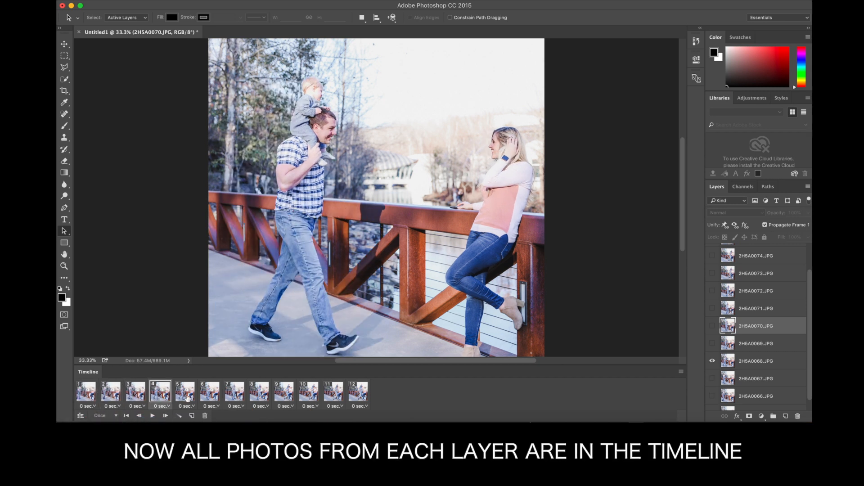
{"action": "left_click", "coordinate": [185, 398]}
{"action": "left_click", "coordinate": [217, 396]}
{"action": "left_click", "coordinate": [238, 397]}
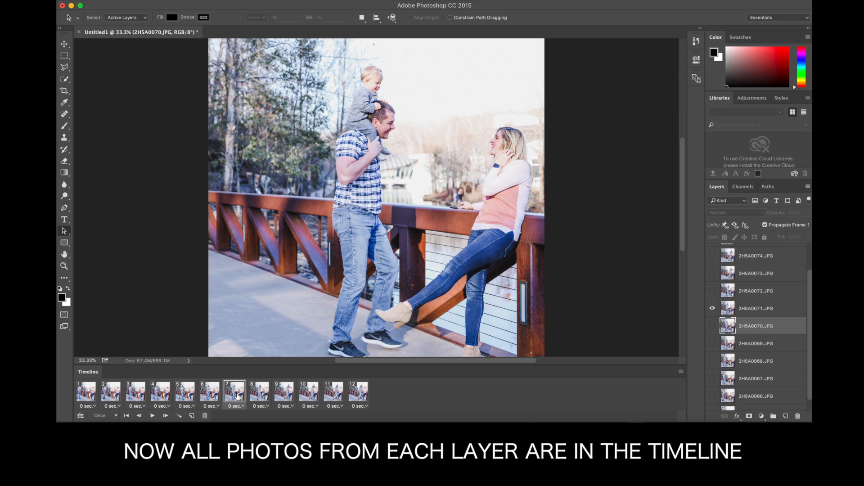
{"action": "left_click", "coordinate": [95, 394]}
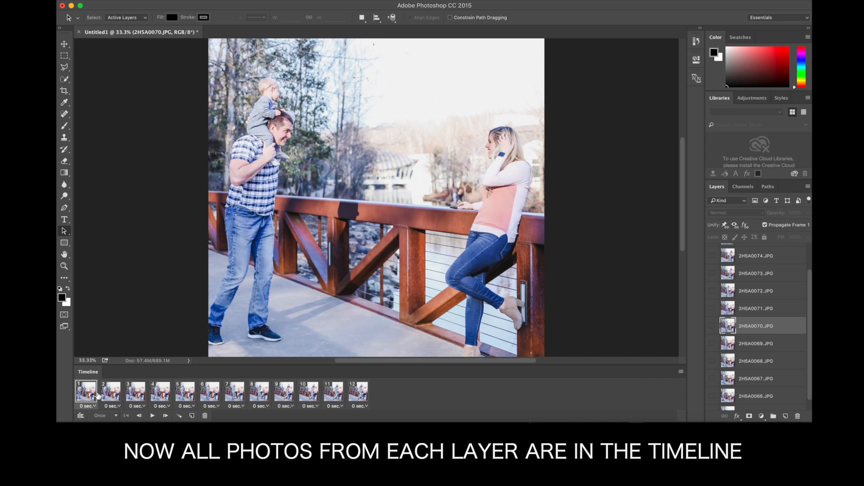
Step: Preview the frame animation, give frames 1 and 2 a 0.5-second delay, and replay it to judge the timing
{"action": "left_click", "coordinate": [154, 416]}
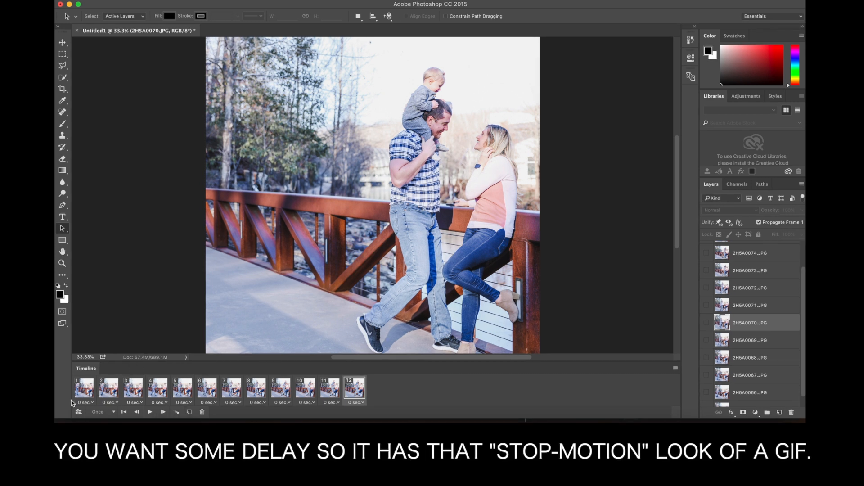
{"action": "left_click", "coordinate": [151, 411]}
{"action": "left_click", "coordinate": [88, 403]}
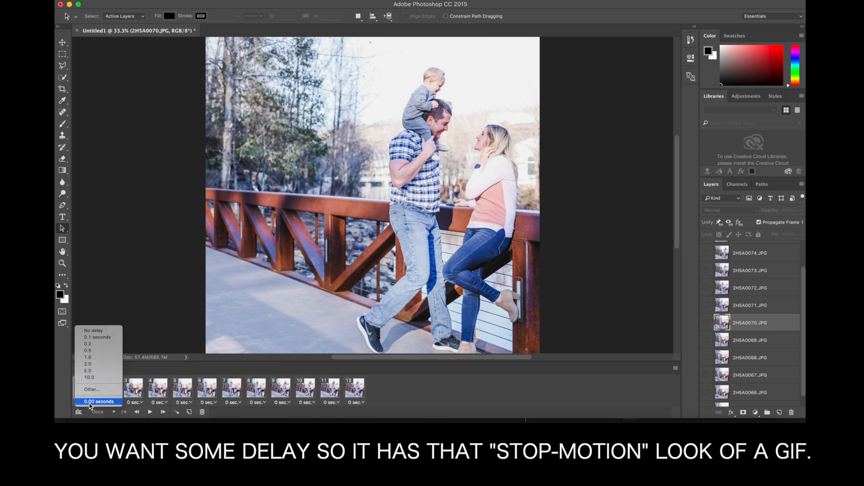
{"action": "left_click", "coordinate": [101, 351]}
{"action": "left_click", "coordinate": [111, 402]}
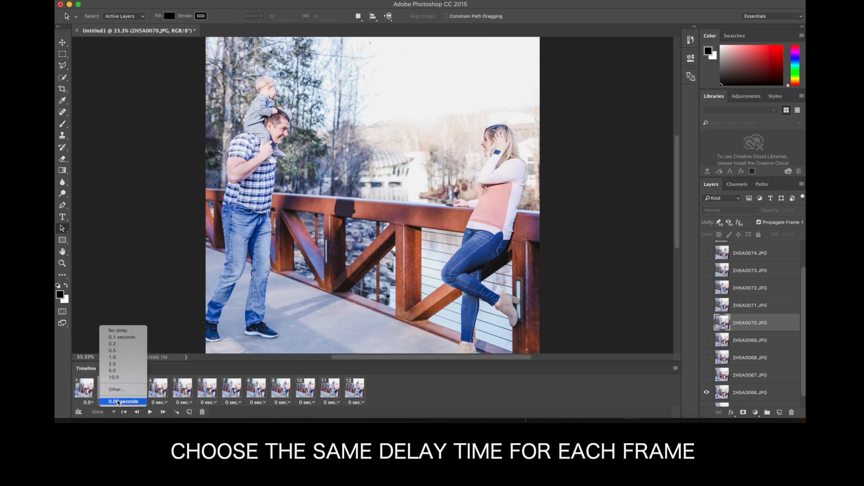
{"action": "left_click", "coordinate": [123, 351]}
{"action": "left_click", "coordinate": [137, 412]}
{"action": "left_click", "coordinate": [151, 412]}
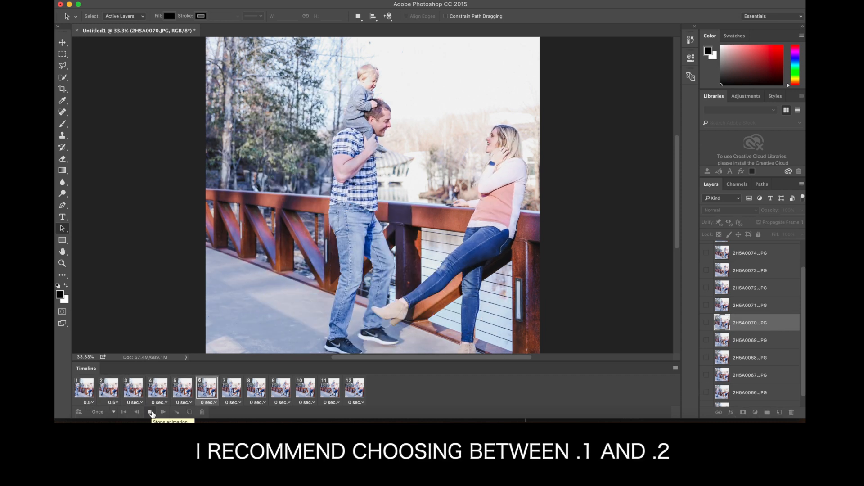
Step: Set the delay of animation frames 1 and 2 to 0.2 seconds and play the animation to check the speed
{"action": "left_click", "coordinate": [89, 402]}
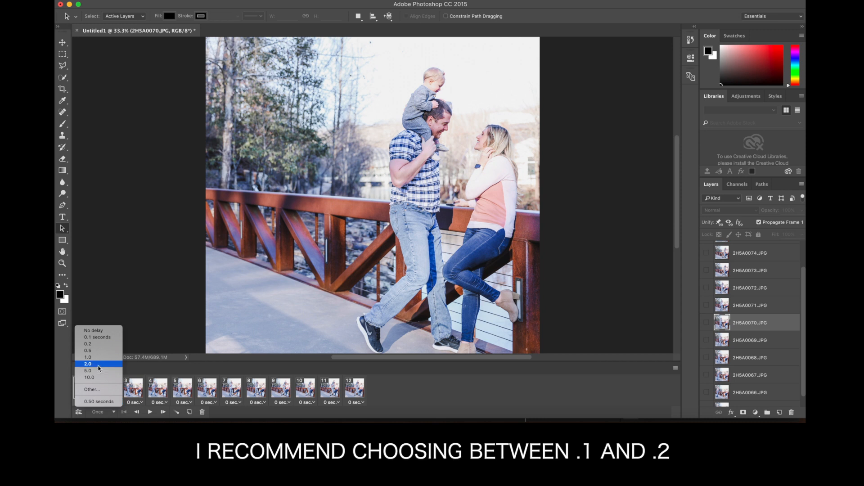
{"action": "left_click", "coordinate": [89, 344]}
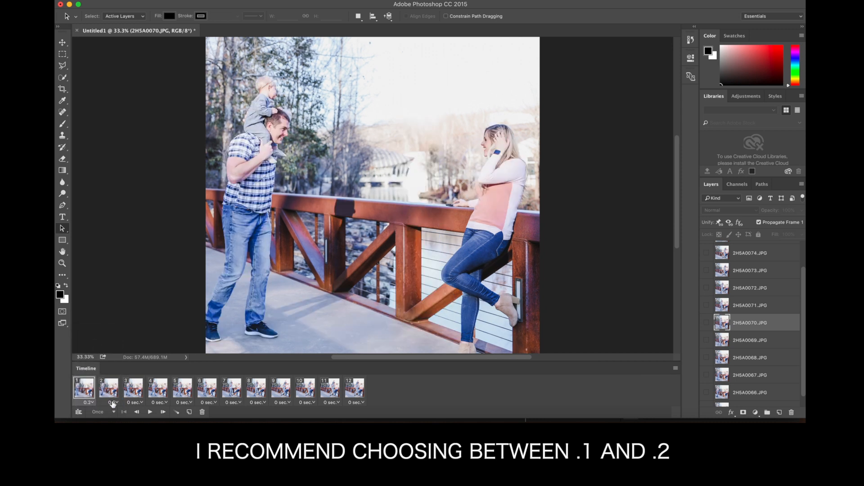
{"action": "left_click", "coordinate": [112, 402]}
{"action": "left_click", "coordinate": [115, 344]}
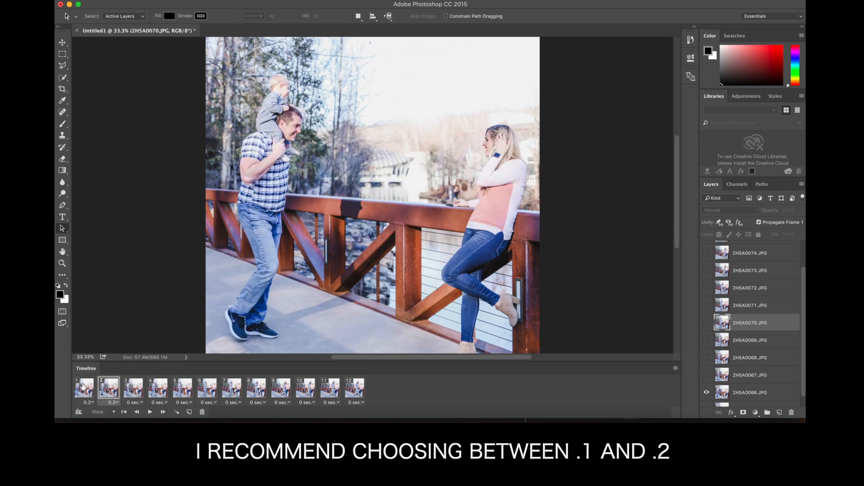
{"action": "left_click", "coordinate": [150, 412]}
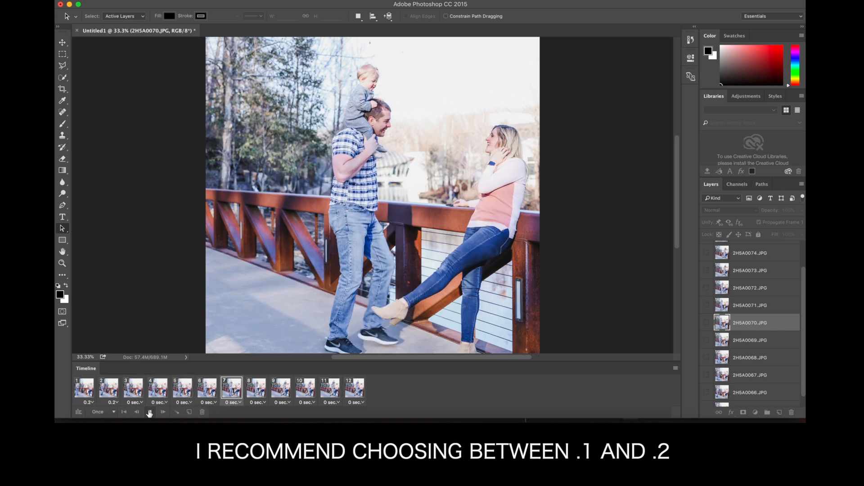
Step: Set the delay of the remaining animation frames, from frame 3 onward, to 0.2 seconds each
{"action": "left_click", "coordinate": [135, 403]}
{"action": "left_click", "coordinate": [138, 352]}
{"action": "left_click", "coordinate": [163, 411]}
{"action": "left_click", "coordinate": [162, 352]}
{"action": "left_click", "coordinate": [187, 411]}
{"action": "left_click", "coordinate": [187, 352]}
{"action": "left_click", "coordinate": [210, 411]}
{"action": "left_click", "coordinate": [212, 352]}
{"action": "left_click", "coordinate": [236, 411]}
{"action": "left_click", "coordinate": [236, 353]}
{"action": "left_click", "coordinate": [261, 411]}
{"action": "left_click", "coordinate": [261, 352]}
{"action": "left_click", "coordinate": [260, 411]}
{"action": "left_click", "coordinate": [261, 352]}
{"action": "left_click", "coordinate": [285, 411]}
{"action": "left_click", "coordinate": [285, 352]}
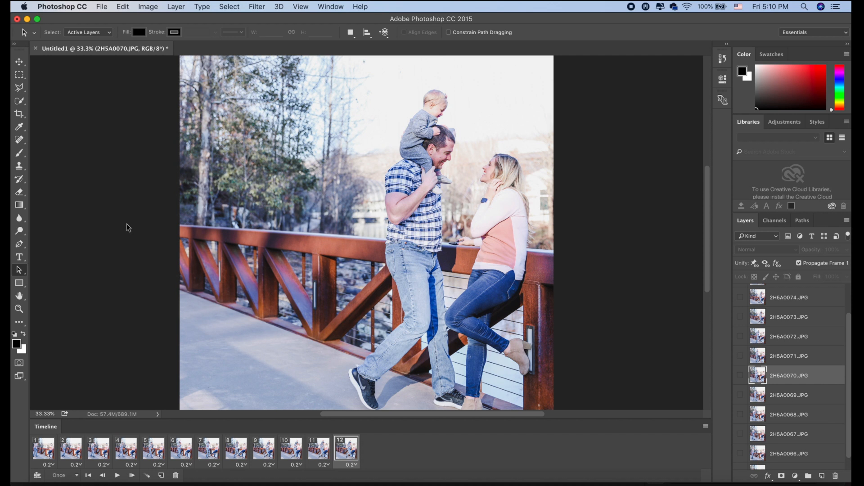
Step: Start a Render Video export of the animation and name the output file Crystal Bridges GIF
{"action": "left_click", "coordinate": [103, 6]}
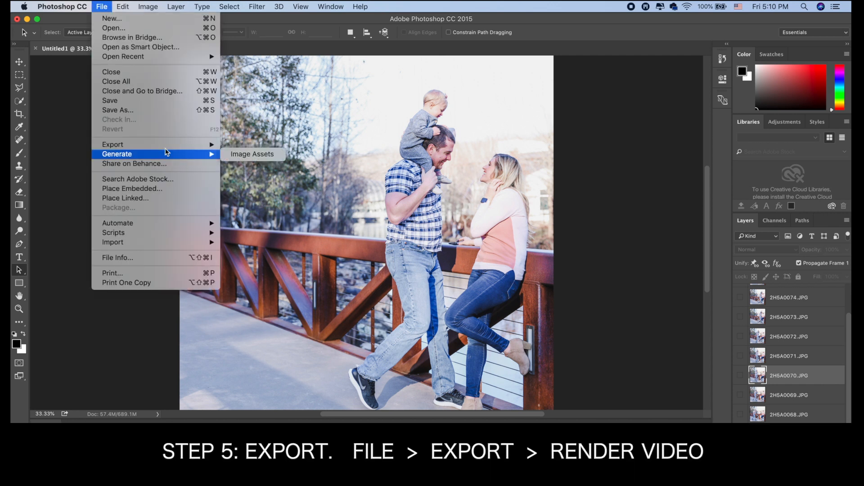
{"action": "mouse_move", "coordinate": [166, 145]}
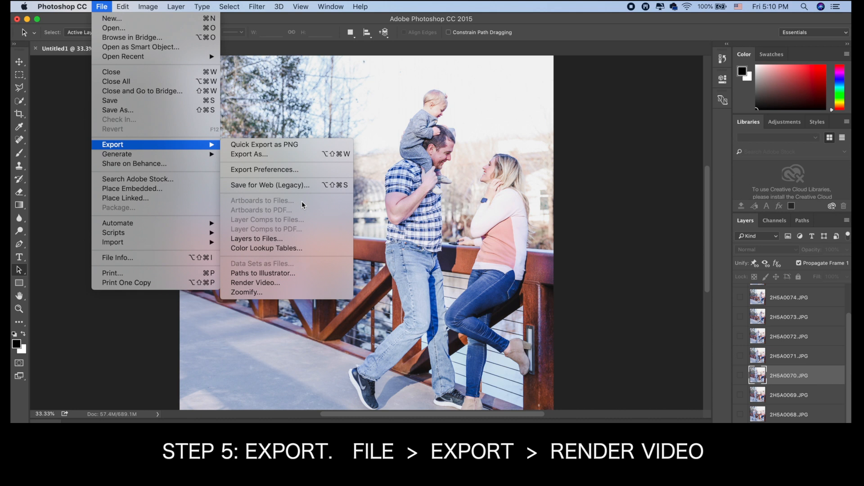
{"action": "left_click", "coordinate": [265, 282]}
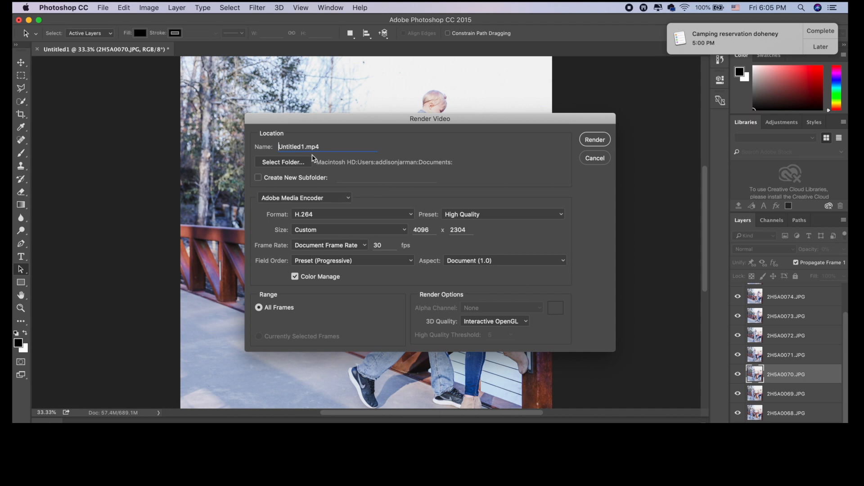
{"action": "left_click_drag", "start_coordinate": [305, 147], "coordinate": [253, 147]}
{"action": "type", "text": "Crystal Bridges GIF"}
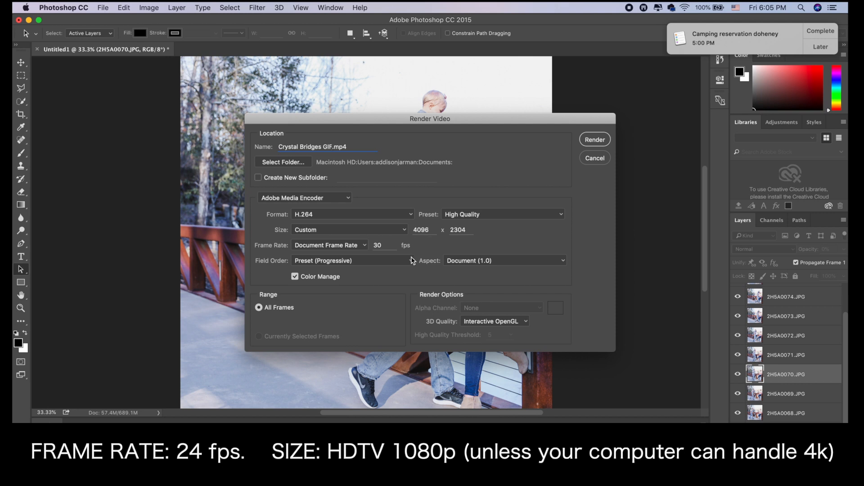
Step: Set the video's frame rate to 23.976 fps and its size to HDTV 1080p, and render it
{"action": "double_click", "coordinate": [382, 245]}
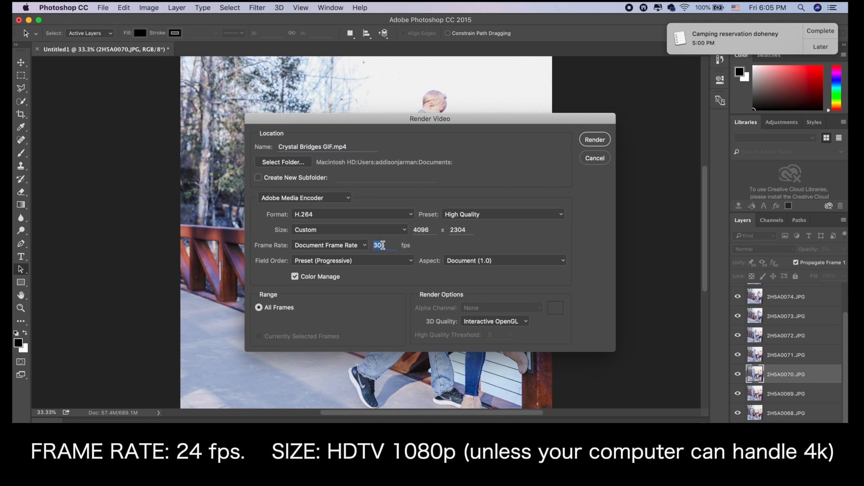
{"action": "left_click", "coordinate": [365, 245]}
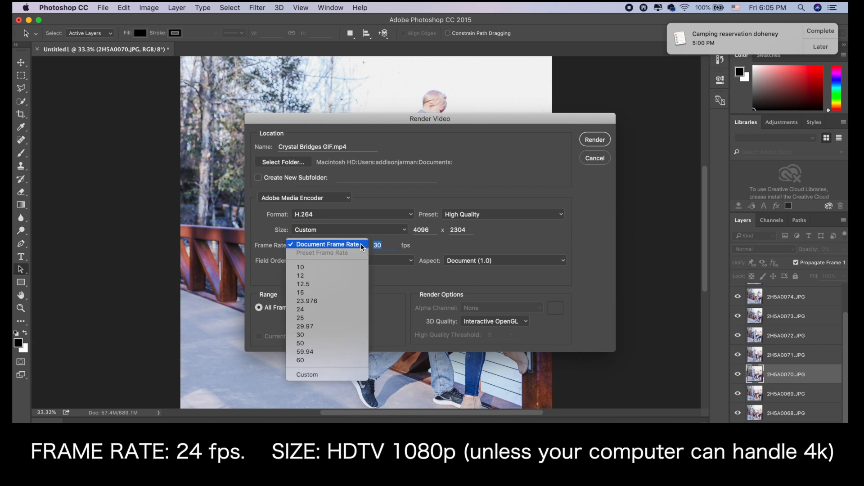
{"action": "left_click", "coordinate": [323, 301]}
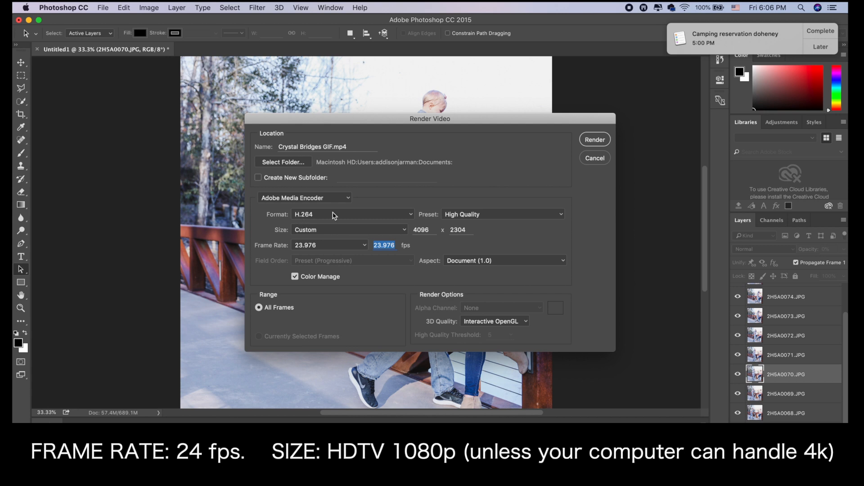
{"action": "left_click", "coordinate": [406, 231]}
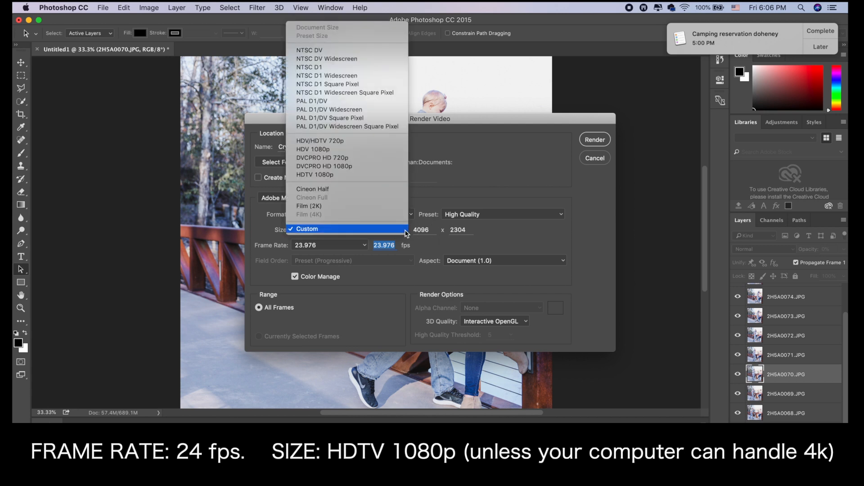
{"action": "left_click", "coordinate": [350, 174]}
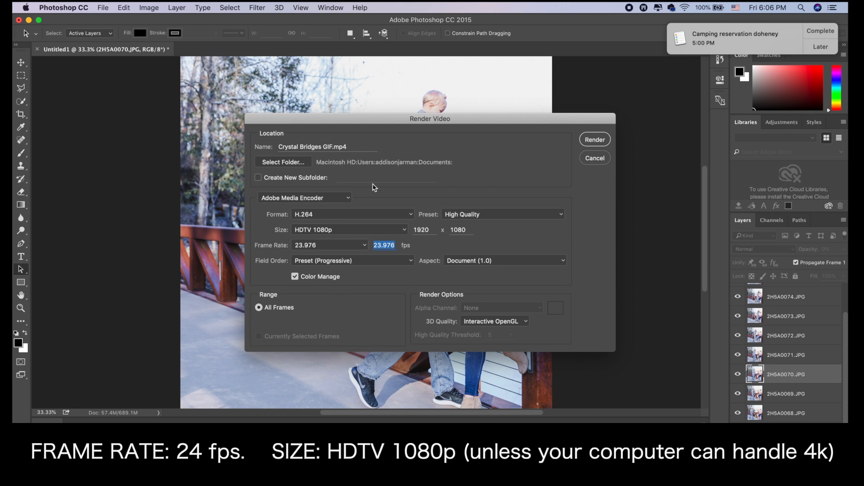
{"action": "left_click", "coordinate": [595, 140]}
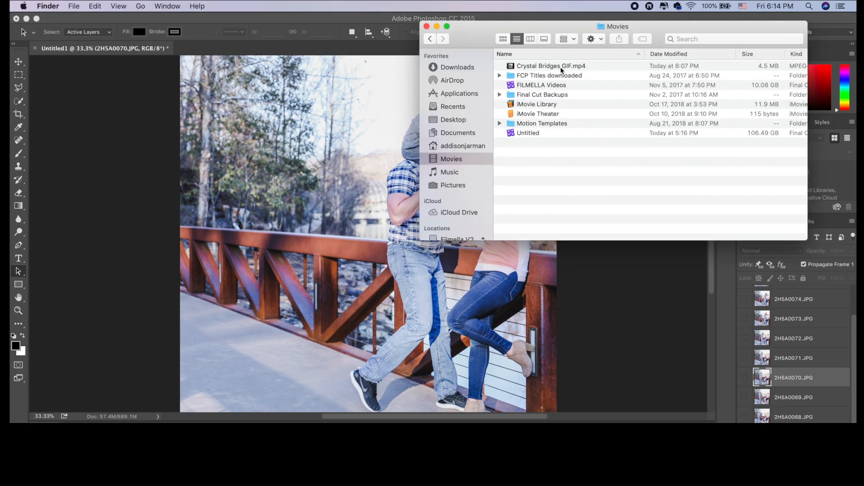
Step: Open Crystal Bridges GIF.mp4 from the Movies folder, play it through, and close the player
{"action": "left_click", "coordinate": [562, 67]}
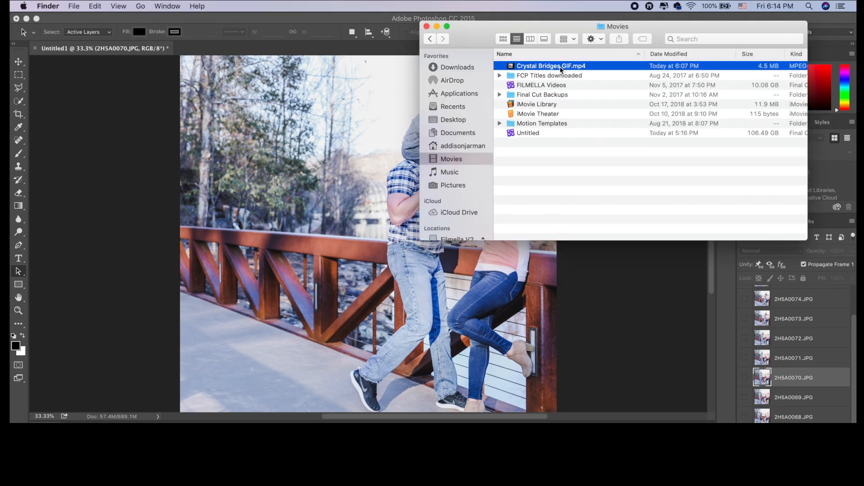
{"action": "double_click", "coordinate": [561, 67]}
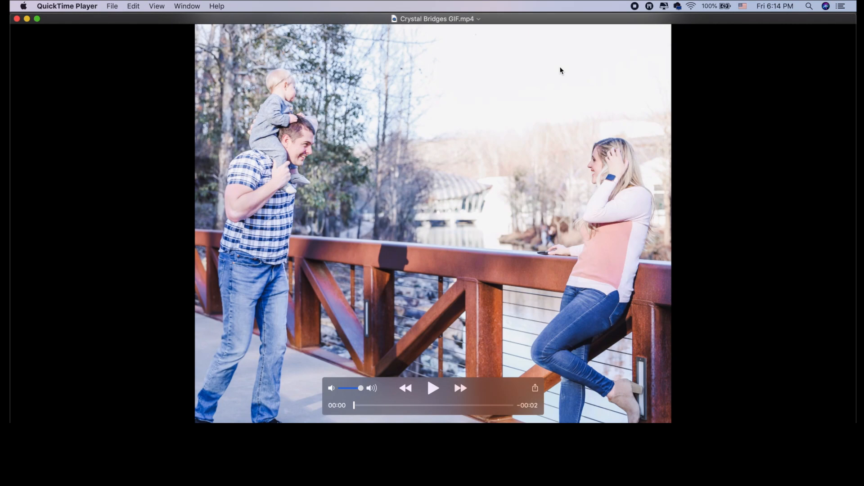
{"action": "key", "text": "space"}
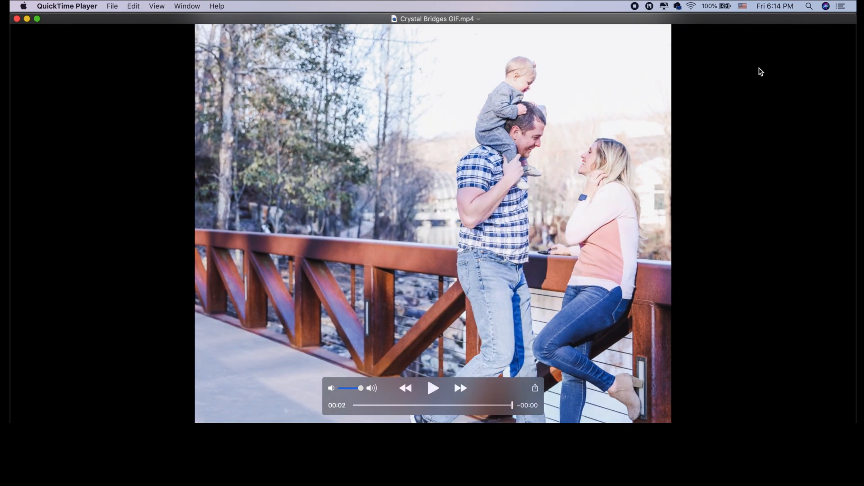
{"action": "left_click", "coordinate": [16, 18]}
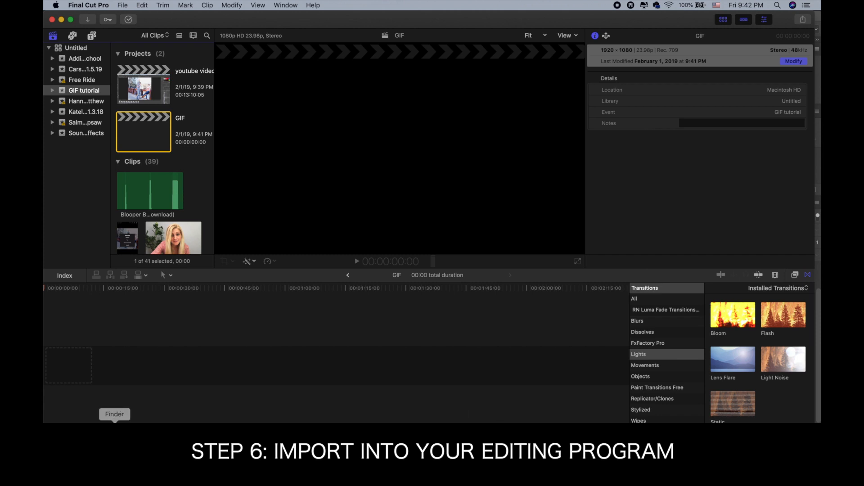
Step: In Final Cut Pro, add Crystal Bridges GIF.mp4 from the Desktop folder to the empty timeline of the GIF project
{"action": "left_click", "coordinate": [114, 425]}
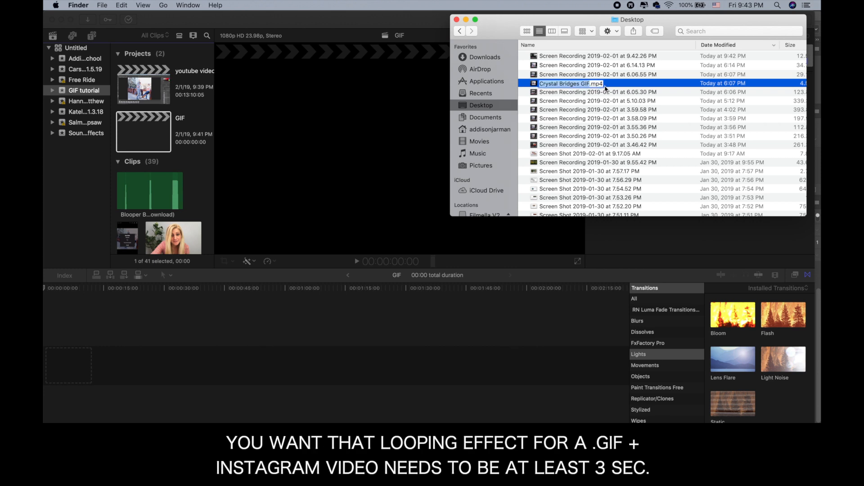
{"action": "left_click_drag", "start_coordinate": [617, 89], "coordinate": [83, 371]}
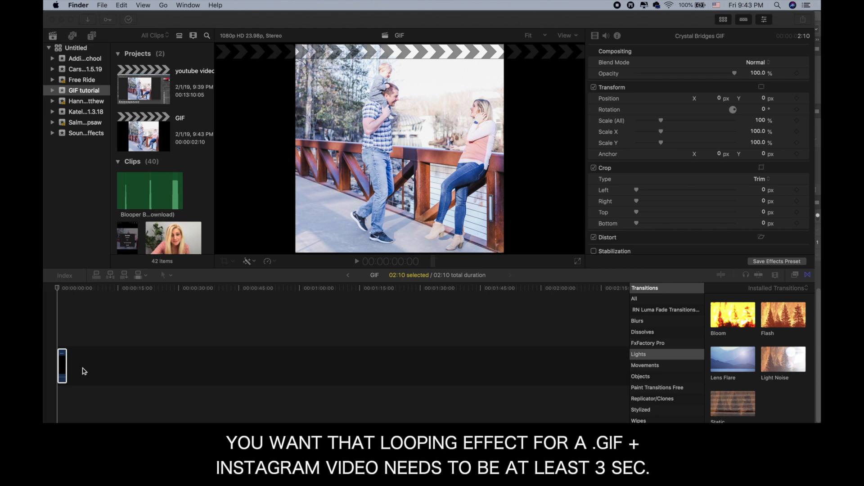
{"action": "left_click", "coordinate": [83, 371]}
{"action": "key", "text": "shift+z"}
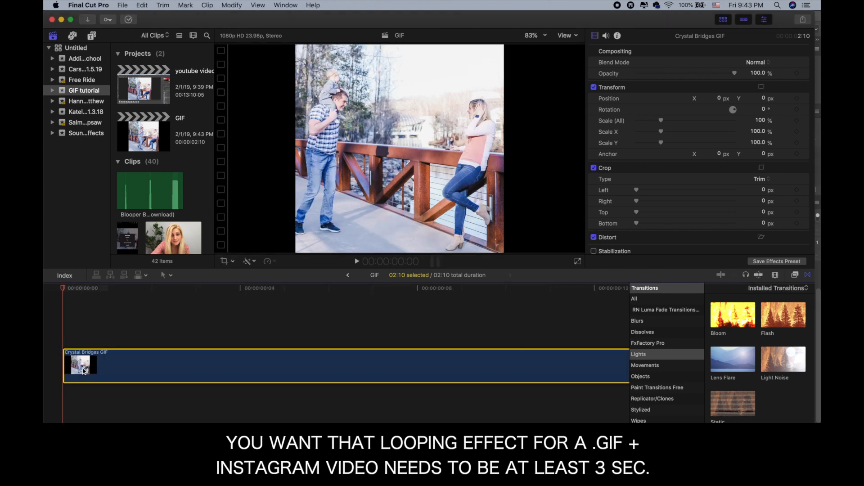
{"action": "key", "text": "super+minus"}
{"action": "key", "text": "super+minus"}
{"action": "key", "text": "super+minus"}
{"action": "key", "text": "super+minus"}
{"action": "key", "text": "super+minus"}
{"action": "key", "text": "super+minus"}
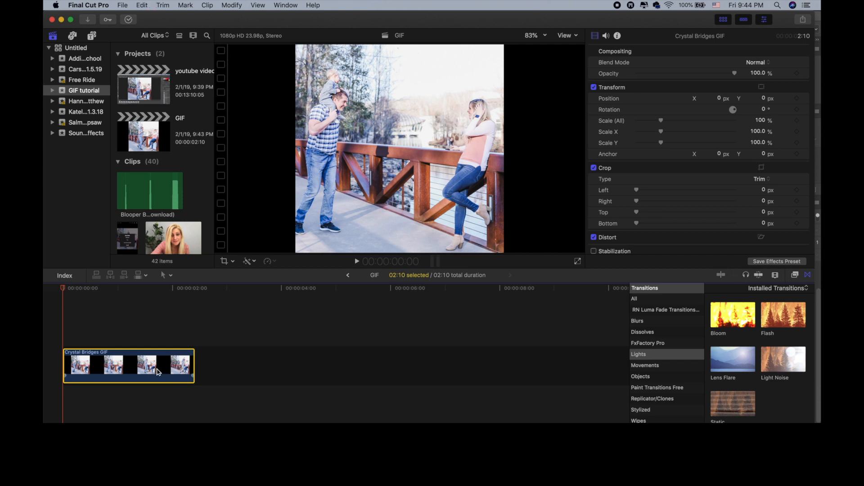
Step: Paste four copies of the Crystal Bridges GIF clip back to back after the original and play the sequence from the start
{"action": "left_click", "coordinate": [198, 287]}
{"action": "key", "text": "Left"}
{"action": "key", "text": "super+v"}
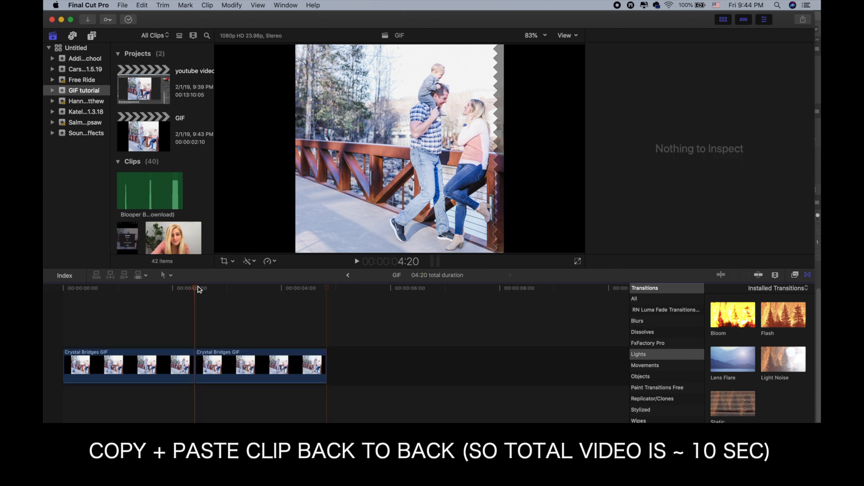
{"action": "key", "text": "super+v"}
{"action": "key", "text": "super+v"}
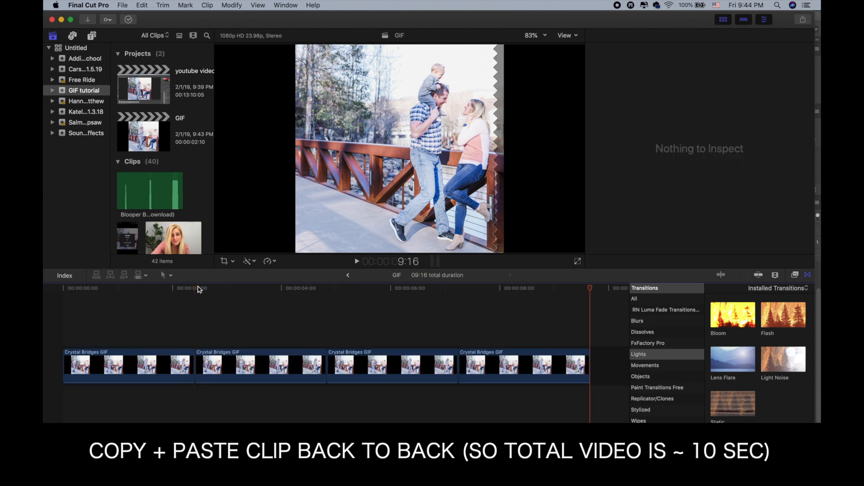
{"action": "key", "text": "super+v"}
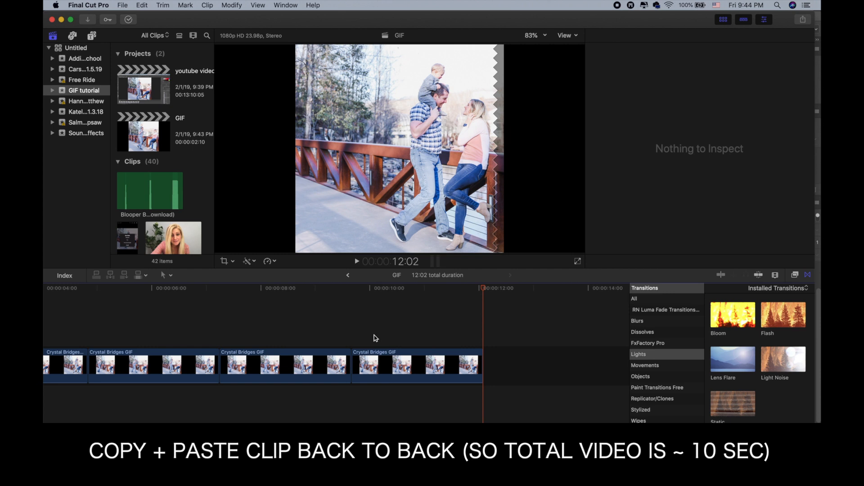
{"action": "key", "text": "super+minus"}
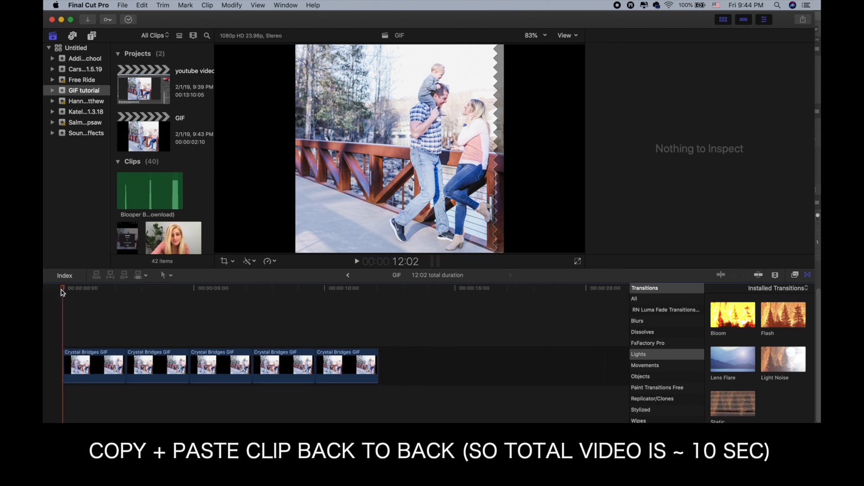
{"action": "left_click", "coordinate": [62, 292]}
{"action": "key", "text": "space"}
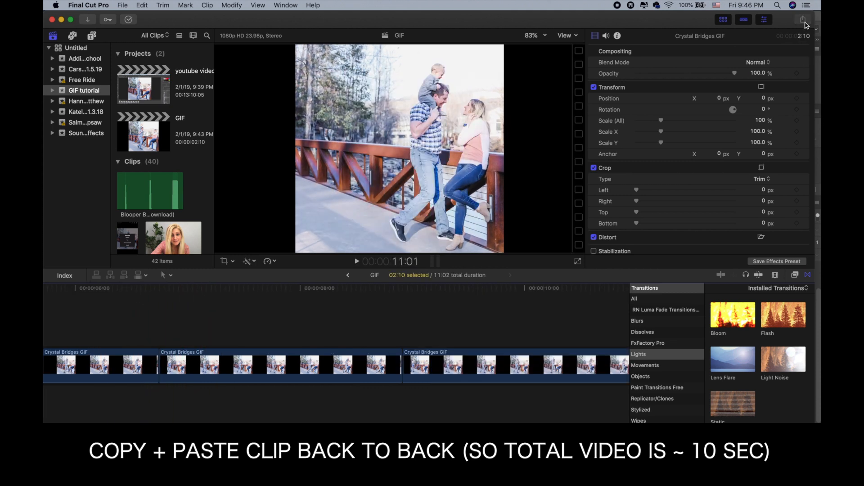
Step: Export the project as a Master File titled GIF Final and save it to the Desktop
{"action": "left_click", "coordinate": [803, 20]}
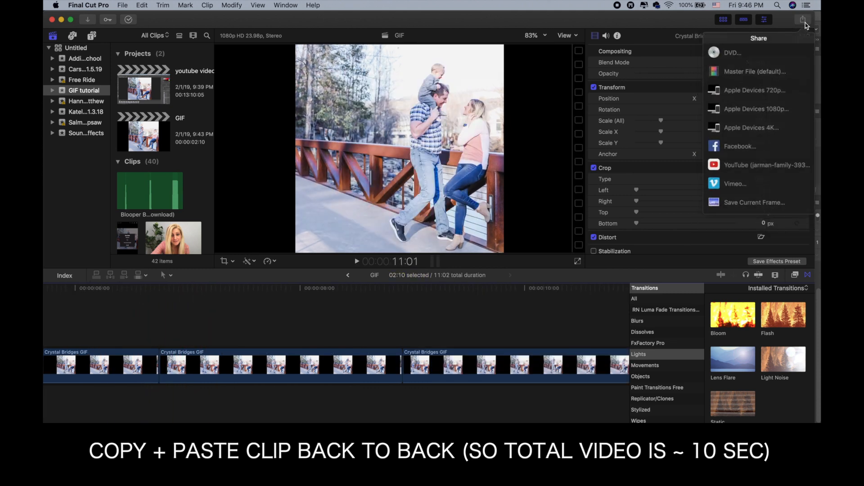
{"action": "left_click", "coordinate": [767, 73]}
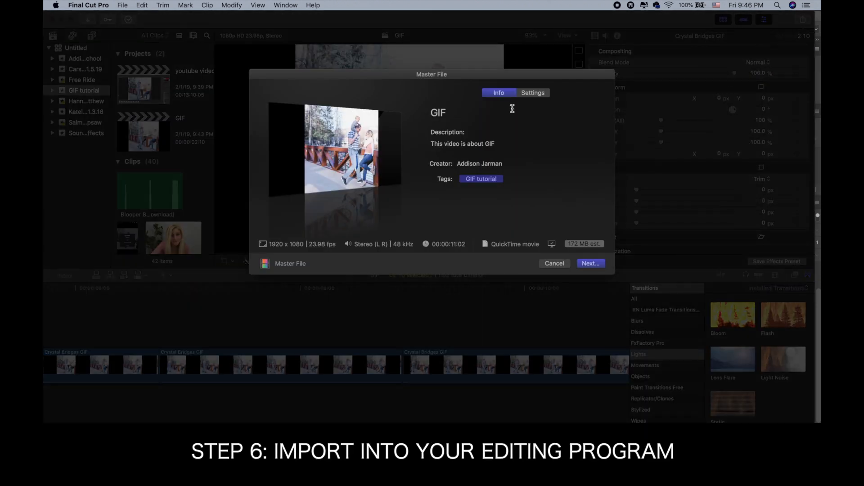
{"action": "left_click", "coordinate": [475, 112]}
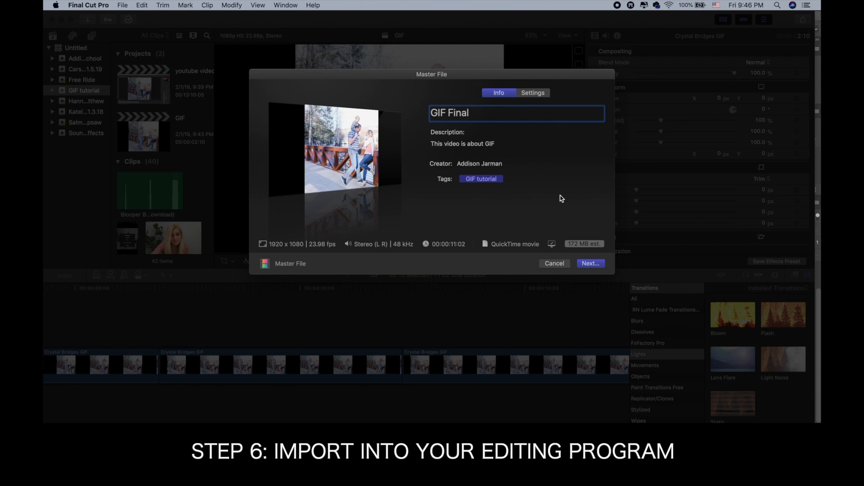
{"action": "left_click", "coordinate": [595, 266]}
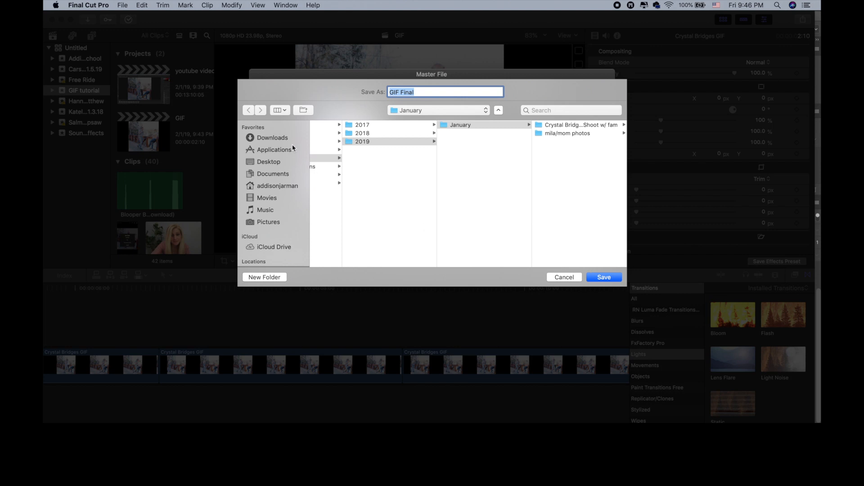
{"action": "left_click", "coordinate": [268, 163]}
{"action": "left_click", "coordinate": [602, 279]}
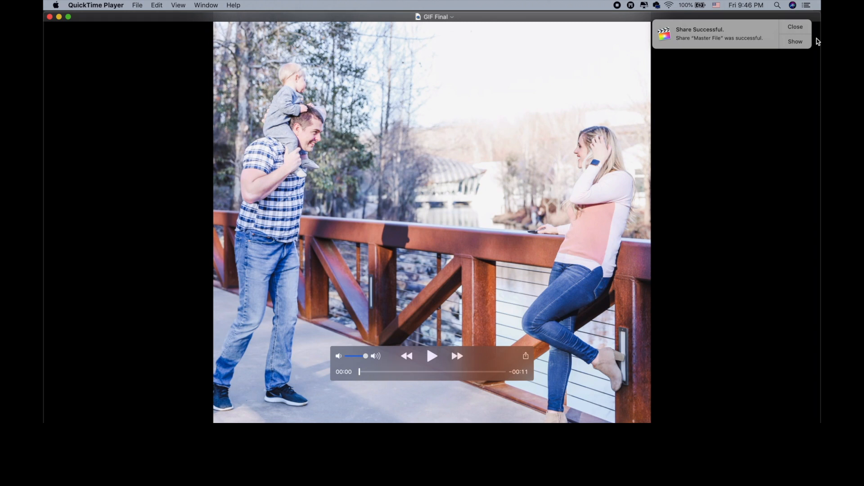
Step: Dismiss the share notification and play the exported GIF Final video in QuickTime Player
{"action": "left_click", "coordinate": [796, 28]}
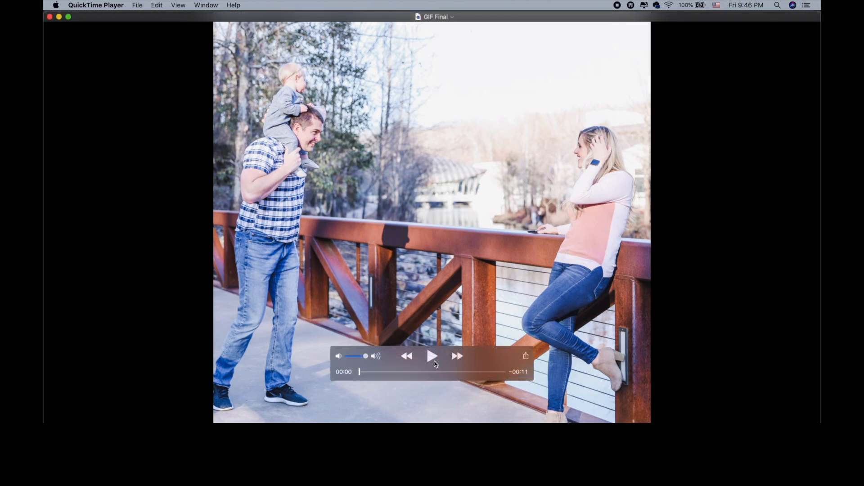
{"action": "left_click", "coordinate": [434, 363]}
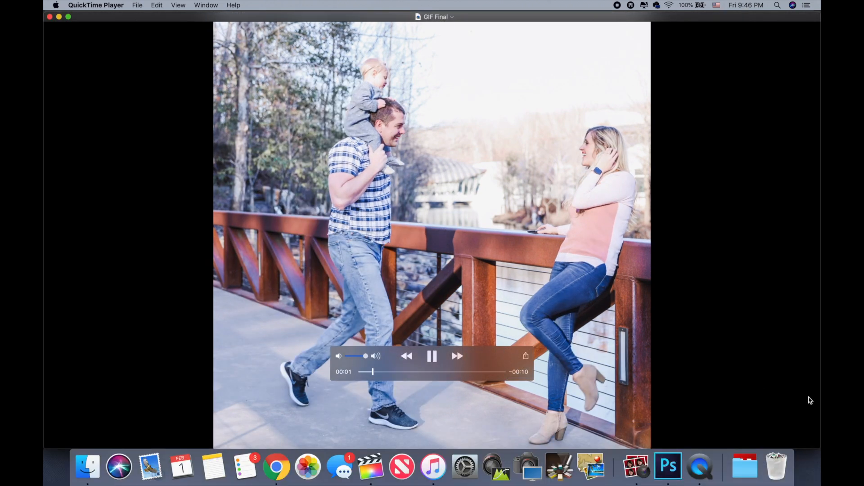